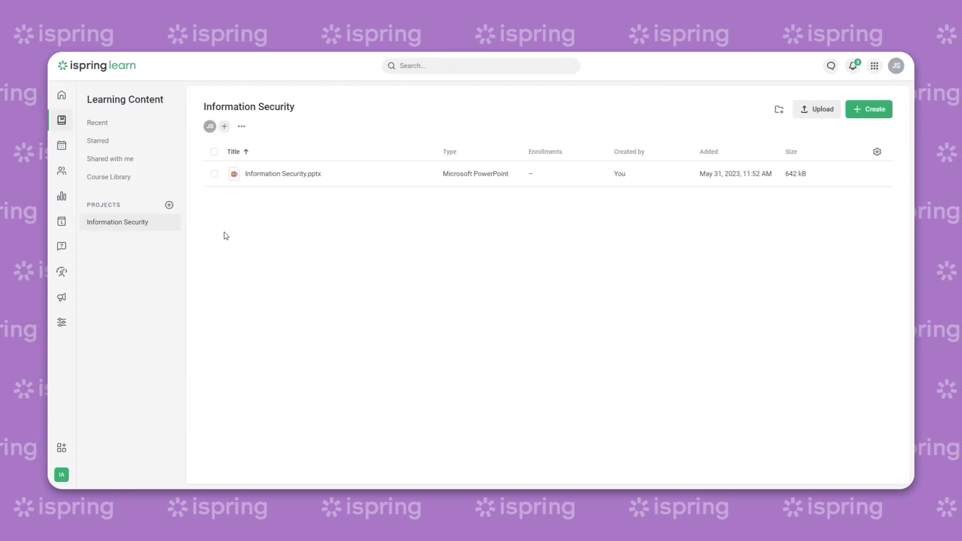
# Select Information Security.pptx, search for and add a Sales department user to enroll, then continue
pyautogui.click(215, 173)
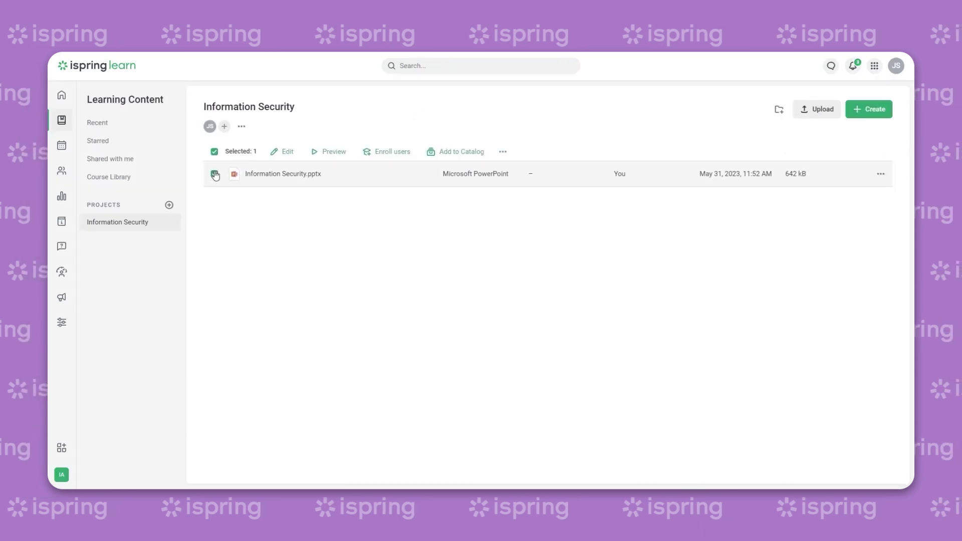
pyautogui.click(382, 152)
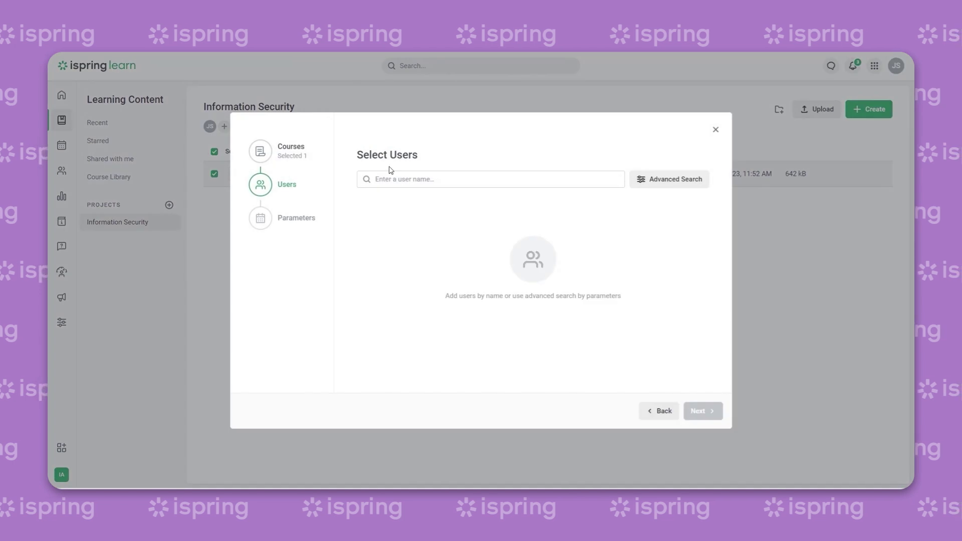
pyautogui.write('la')
pyautogui.click(429, 232)
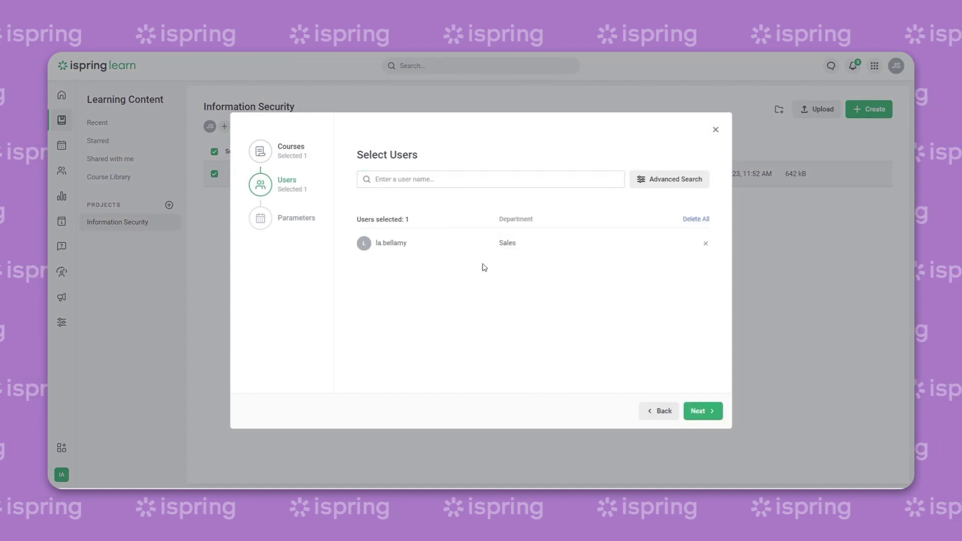
pyautogui.click(702, 411)
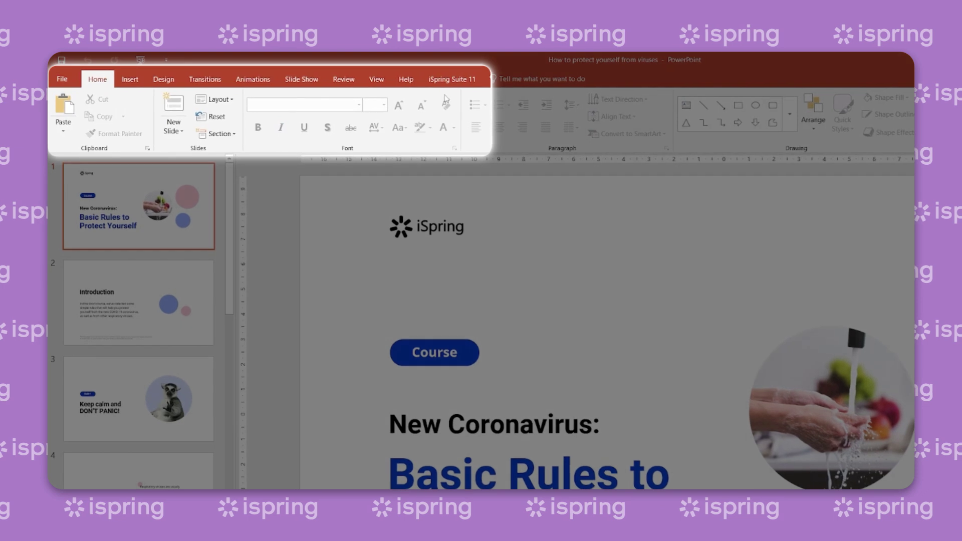
# Switch to the iSpring Suite 11 ribbon tab in PowerPoint
pyautogui.click(451, 79)
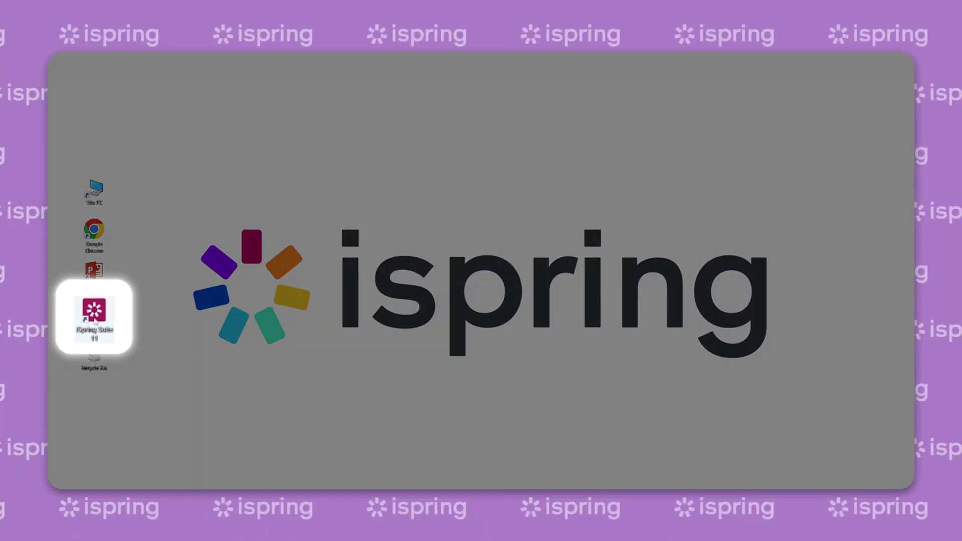
# Launch iSpring Suite and open the How to protect yourself from viruses presentation
pyautogui.doubleClick(94, 313)
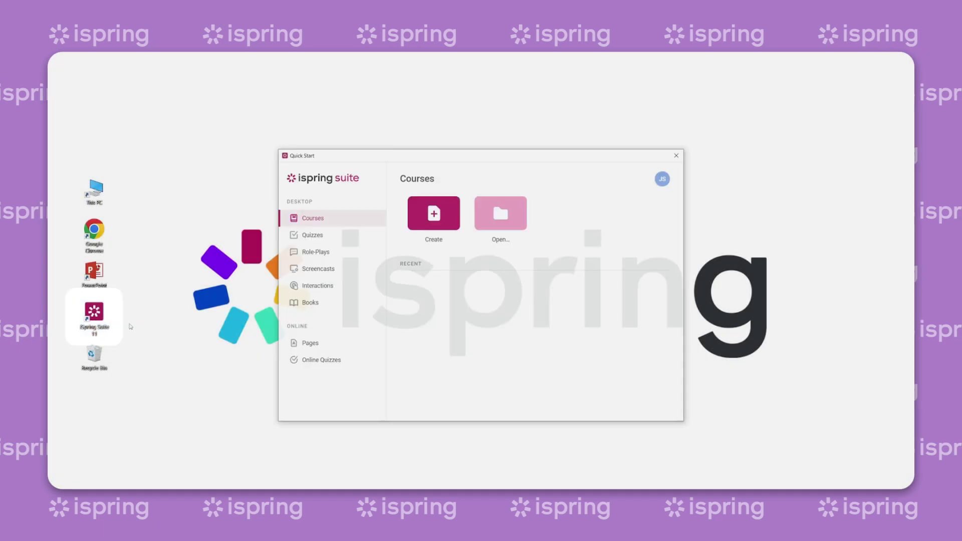
pyautogui.click(501, 212)
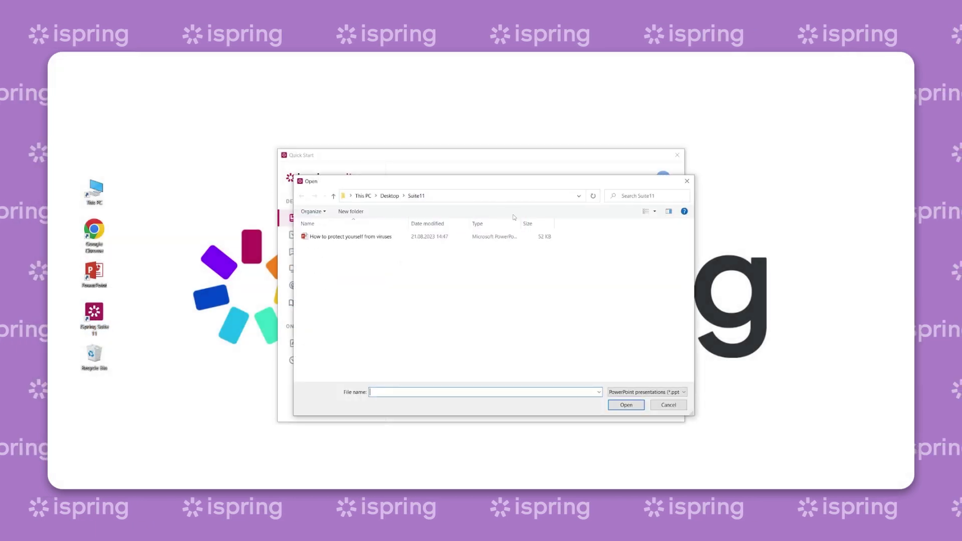
pyautogui.doubleClick(345, 237)
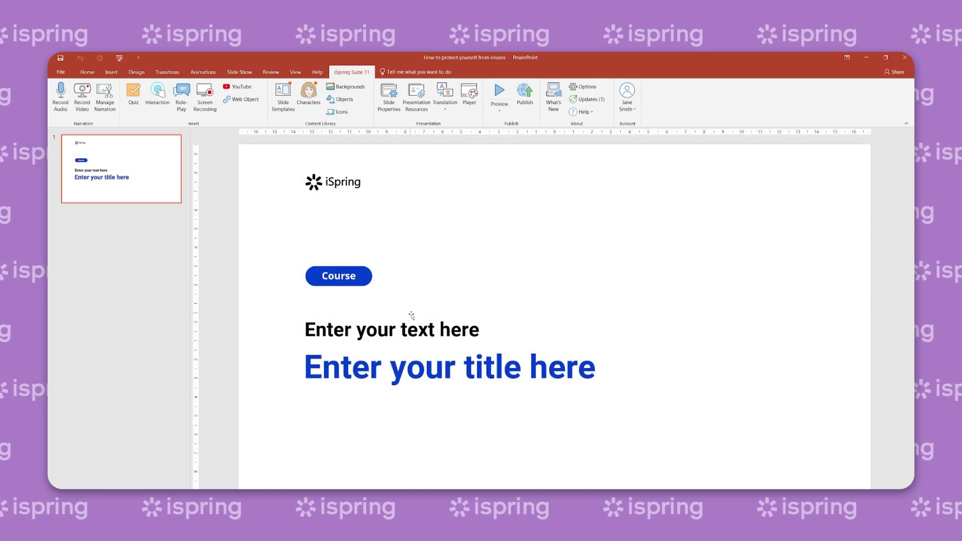
# Retitle the first slide 'New Coronavirus: Basic Rules to Protect Yourself' and add a pink mask picture
pyautogui.tripleClick(351, 328)
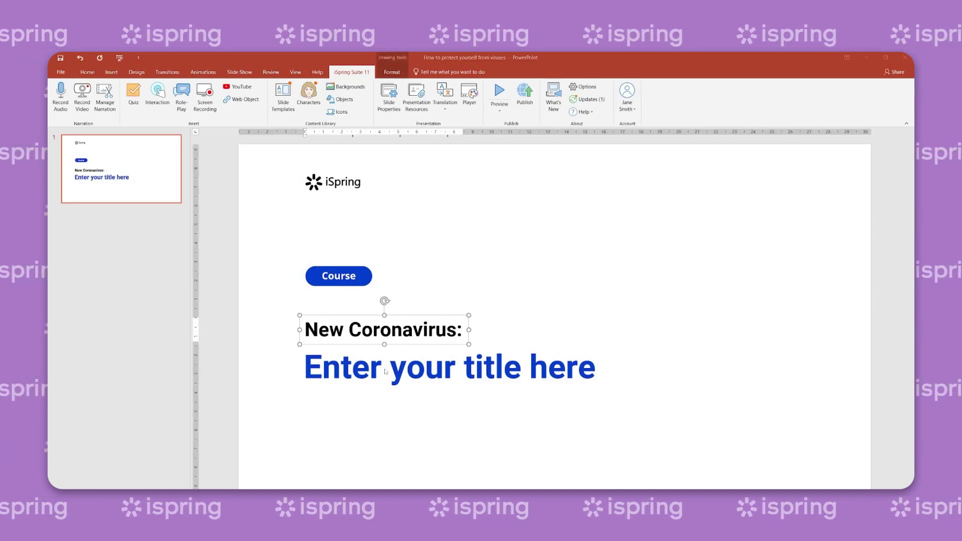
pyautogui.click(443, 455)
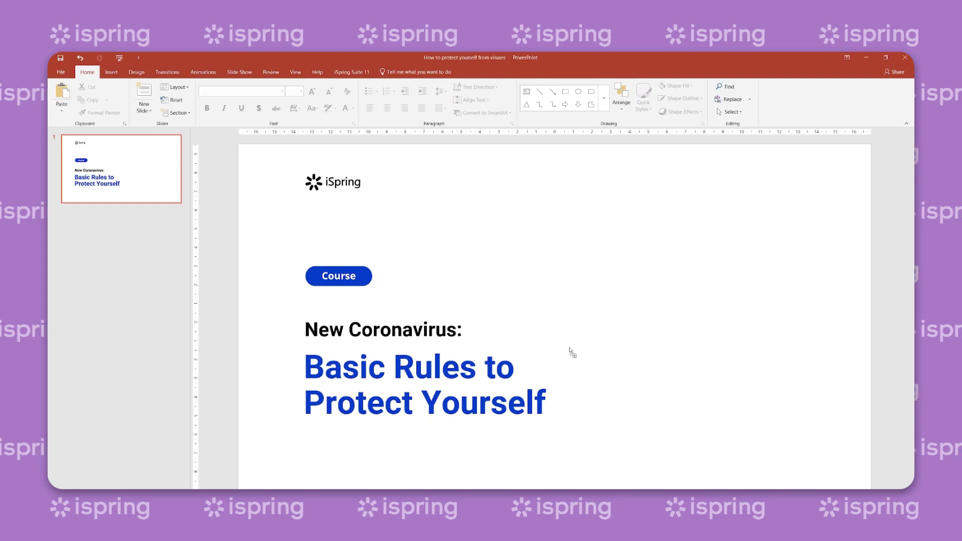
pyautogui.moveTo(569, 350); pyautogui.dragTo(738, 333)
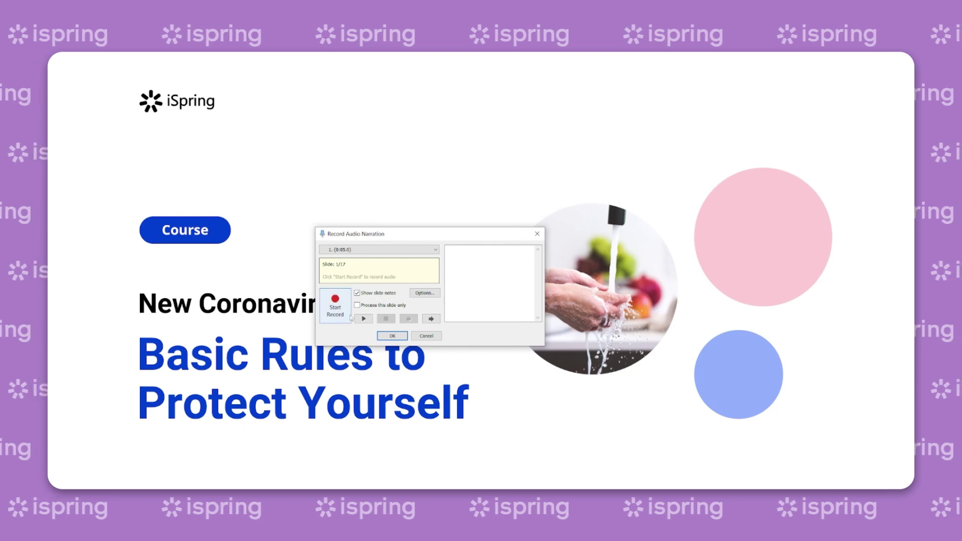
# Start recording a spoken narration for the title slide
pyautogui.click(334, 310)
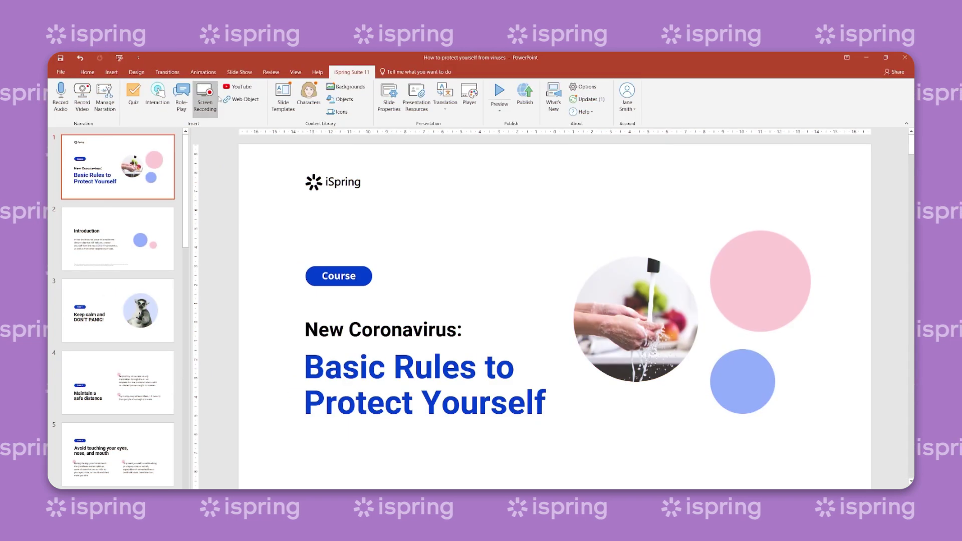
# Capture a short screen recording, stop it with F10, and apply a shadow preset to the clip
pyautogui.click(217, 100)
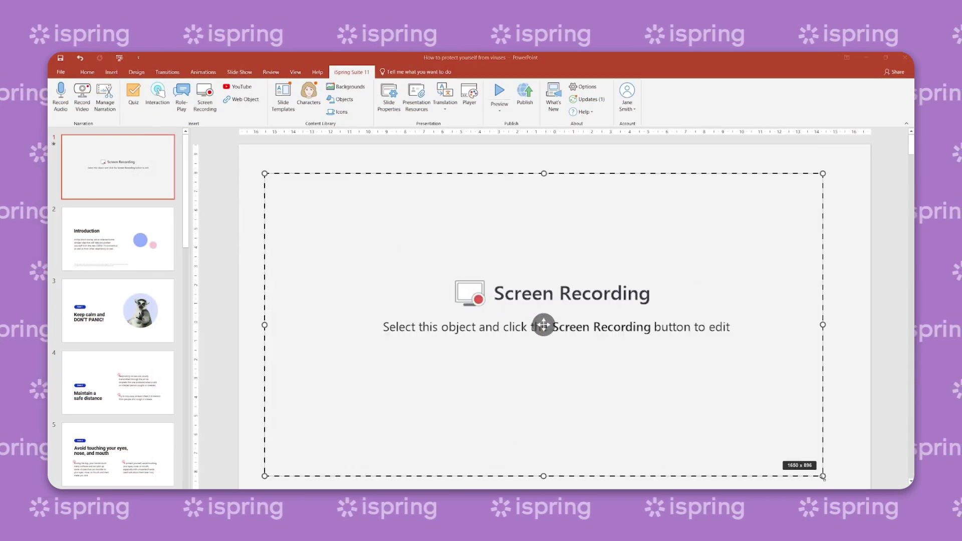
pyautogui.click(335, 456)
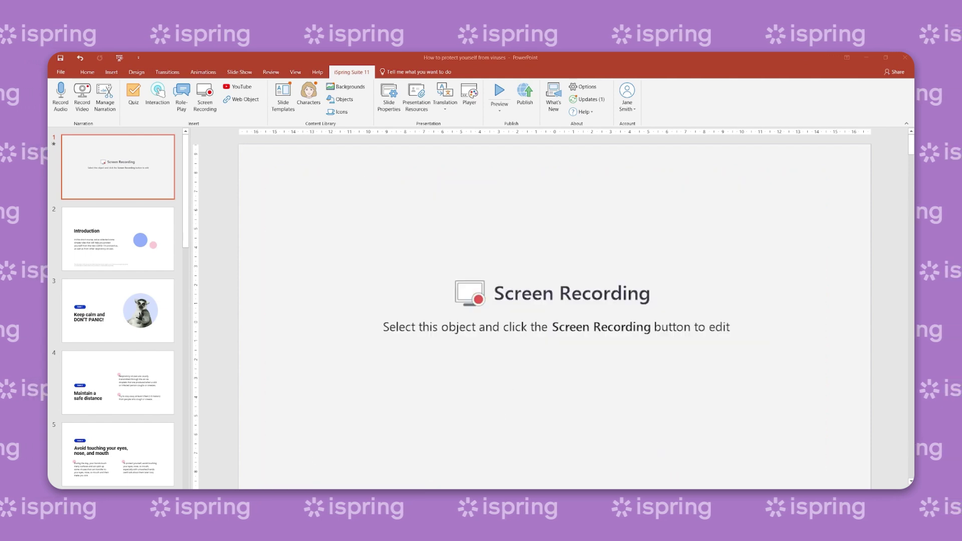
pyautogui.press('F10')
pyautogui.click(539, 368)
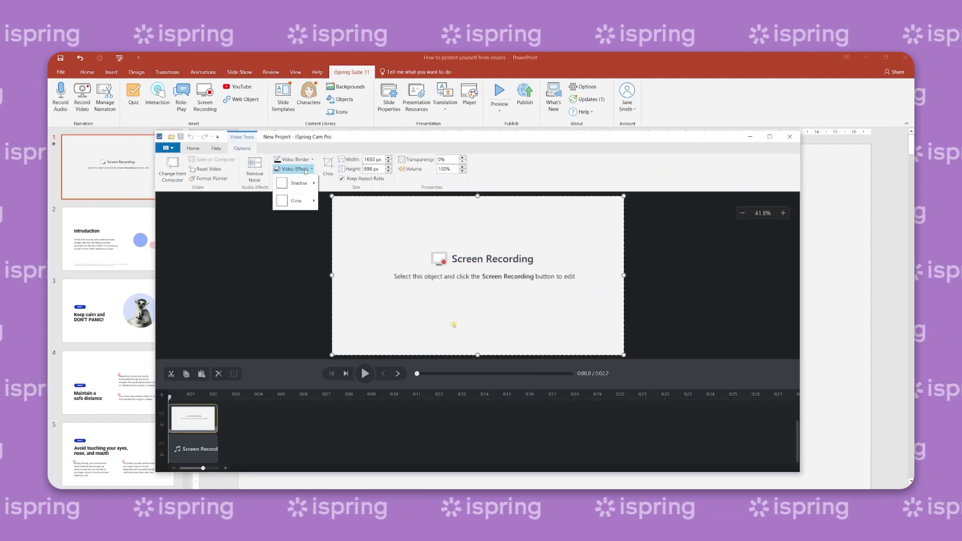
pyautogui.click(354, 227)
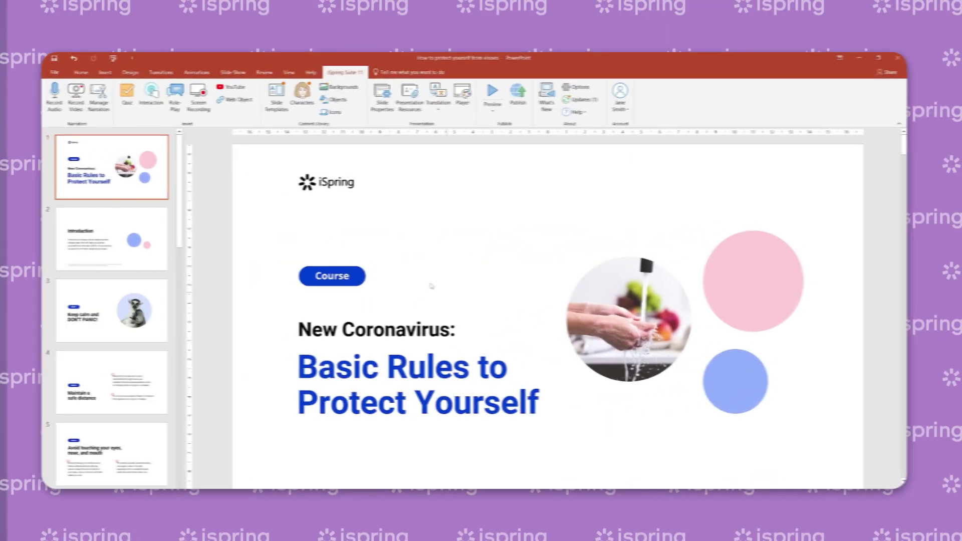
# Open the Getting Started with QuizMaker sample quiz and browse its multiple response and drag-and-drop questions
pyautogui.click(138, 101)
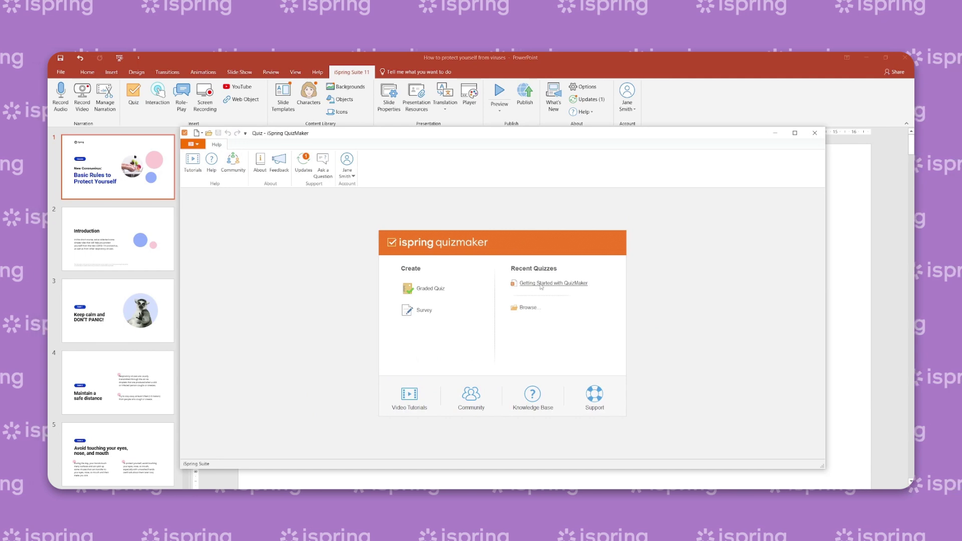
pyautogui.click(541, 284)
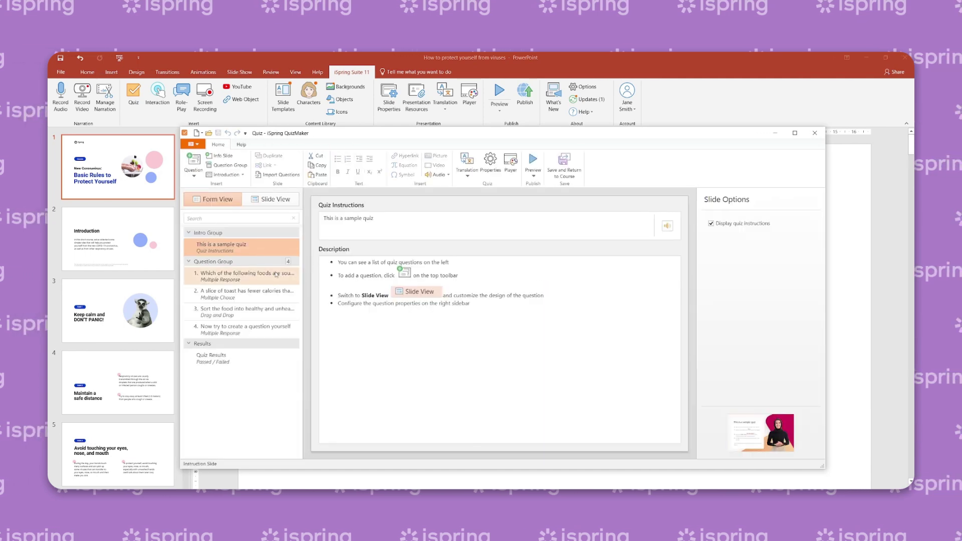
pyautogui.click(276, 274)
pyautogui.click(245, 311)
# Switch to Slide View, review the quiz slides, and bring up the Insert > Question type list
pyautogui.click(271, 198)
pyautogui.click(239, 303)
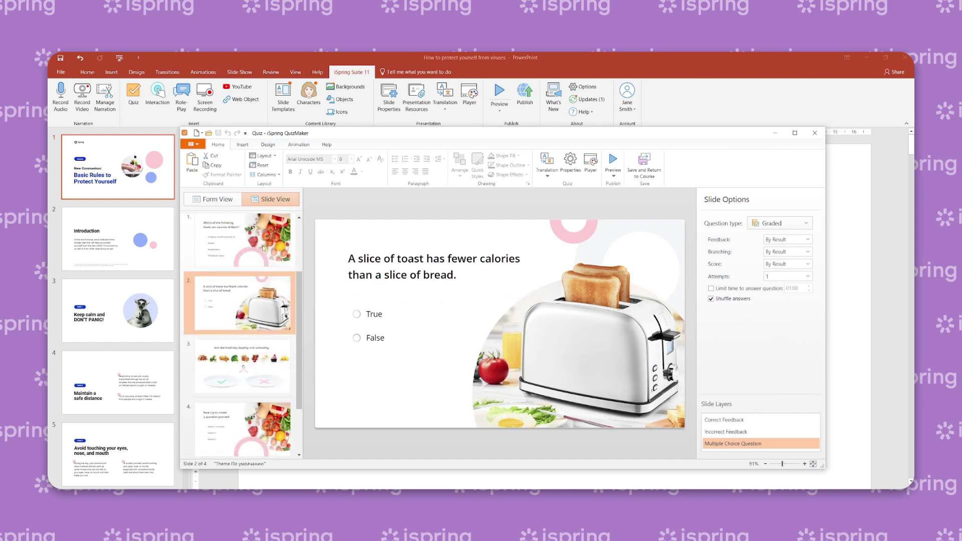
pyautogui.scroll(3, 264, 247)
pyautogui.click(264, 248)
pyautogui.click(243, 145)
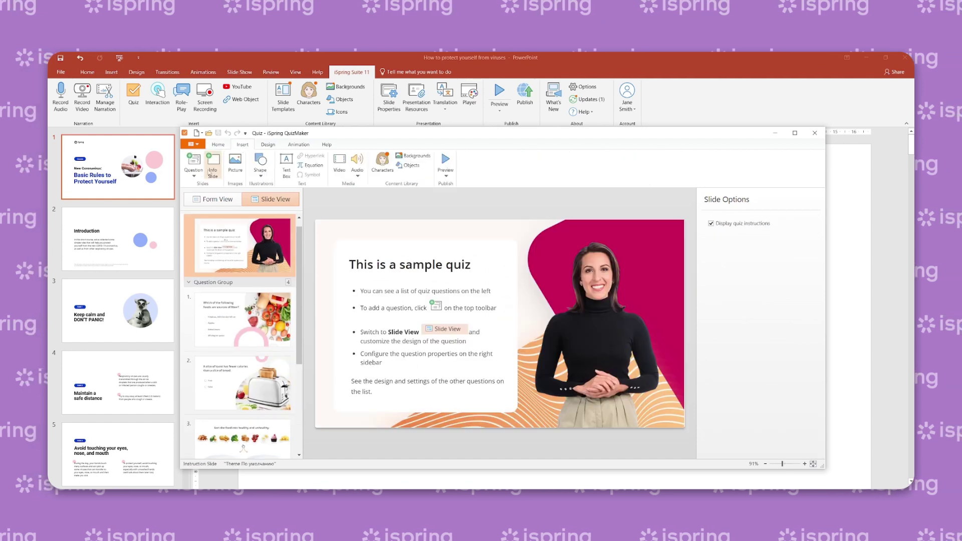
pyautogui.click(199, 177)
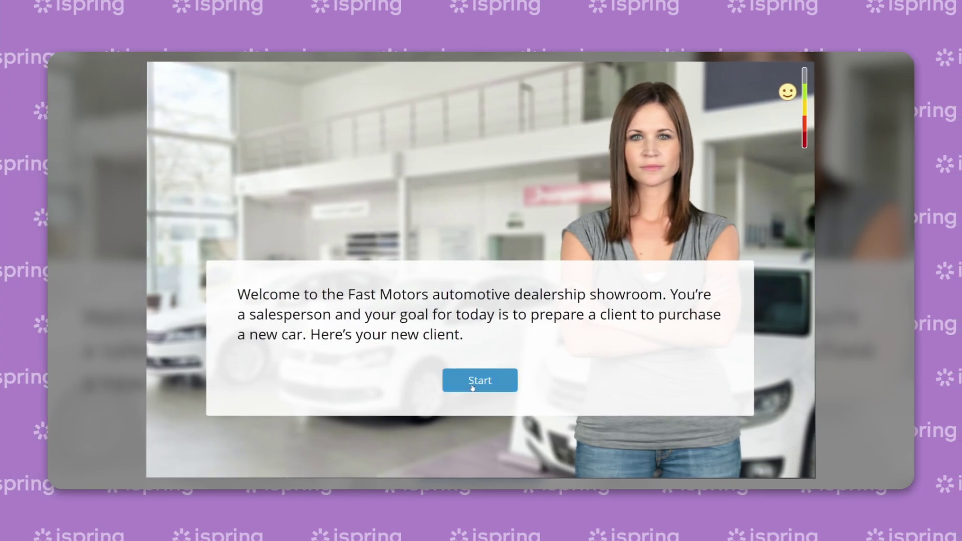
# Play through the car dealership role-play's opening choices, then open the scenario for editing
pyautogui.click(479, 380)
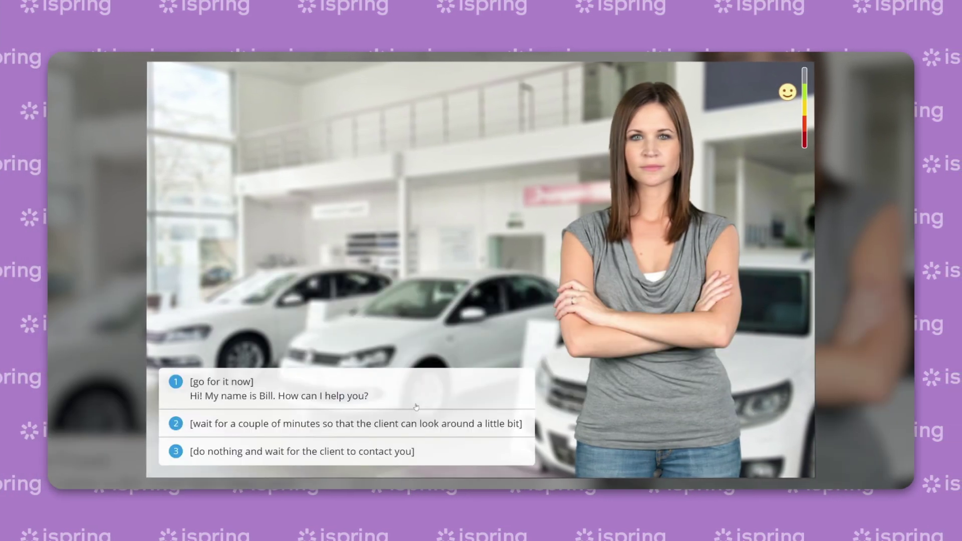
pyautogui.click(377, 432)
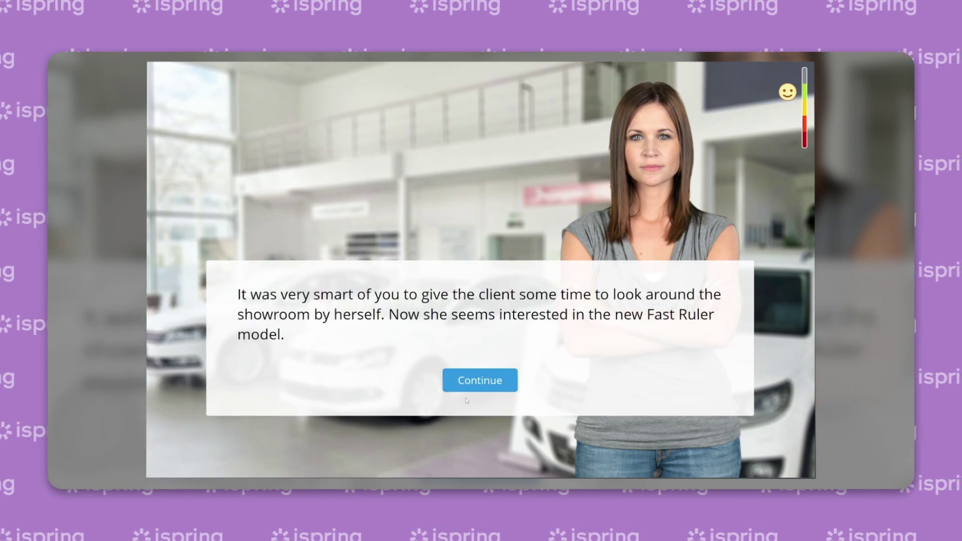
pyautogui.click(480, 384)
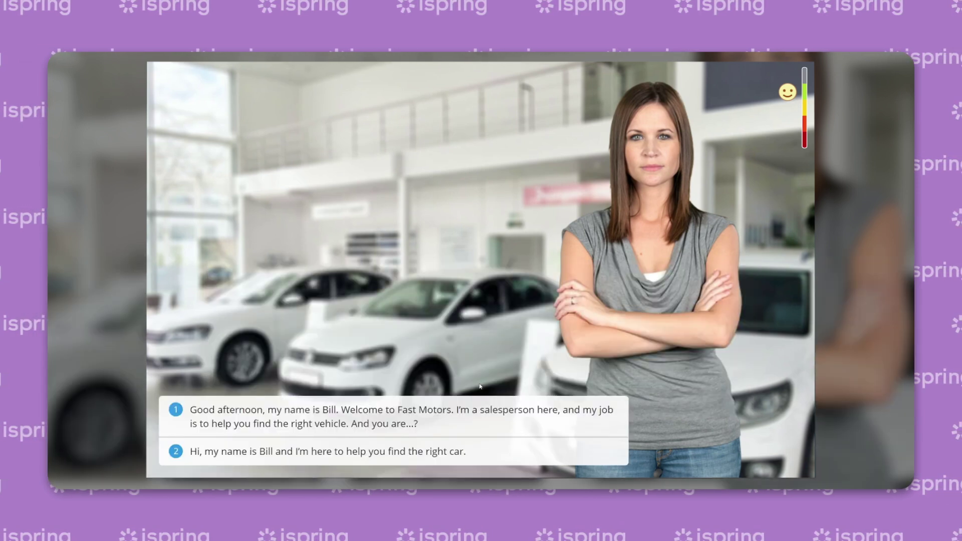
pyautogui.click(432, 430)
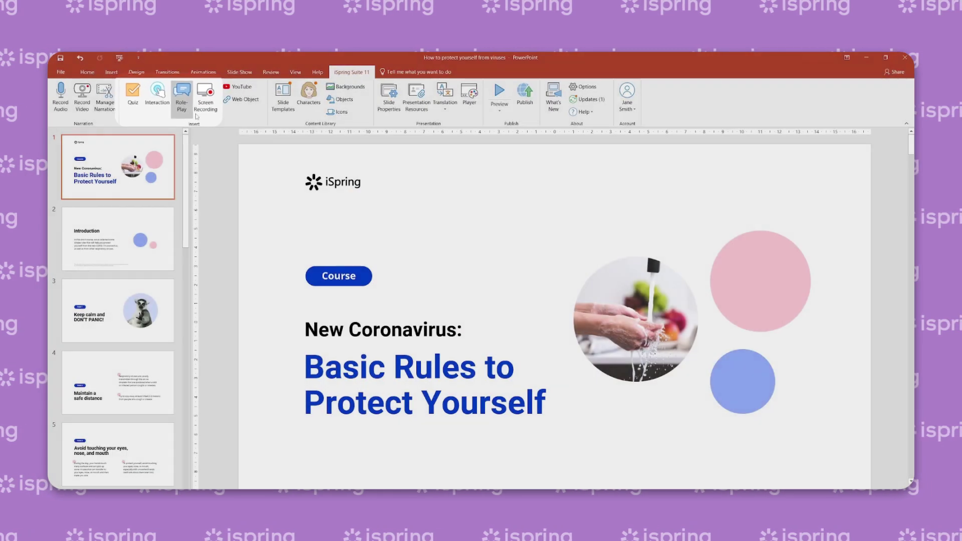
pyautogui.click(182, 100)
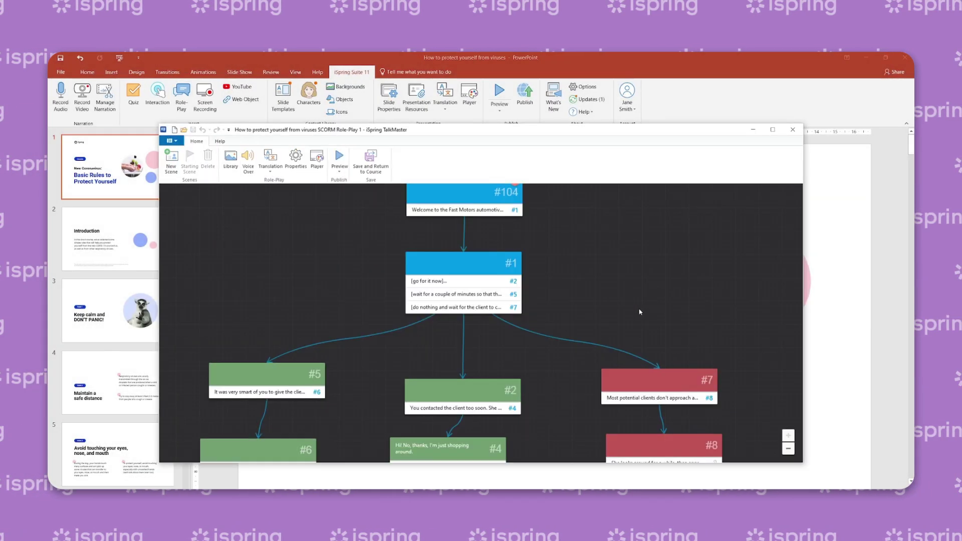
pyautogui.scroll(-3, 638, 316)
# Pan the scene graph and open scene #10 to edit its message
pyautogui.moveTo(369, 414); pyautogui.dragTo(414, 341)
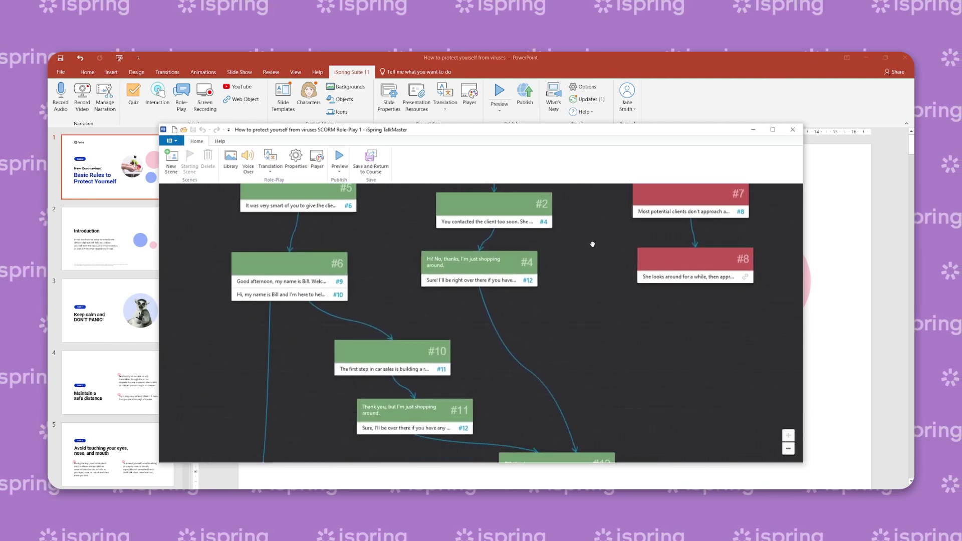
pyautogui.doubleClick(414, 345)
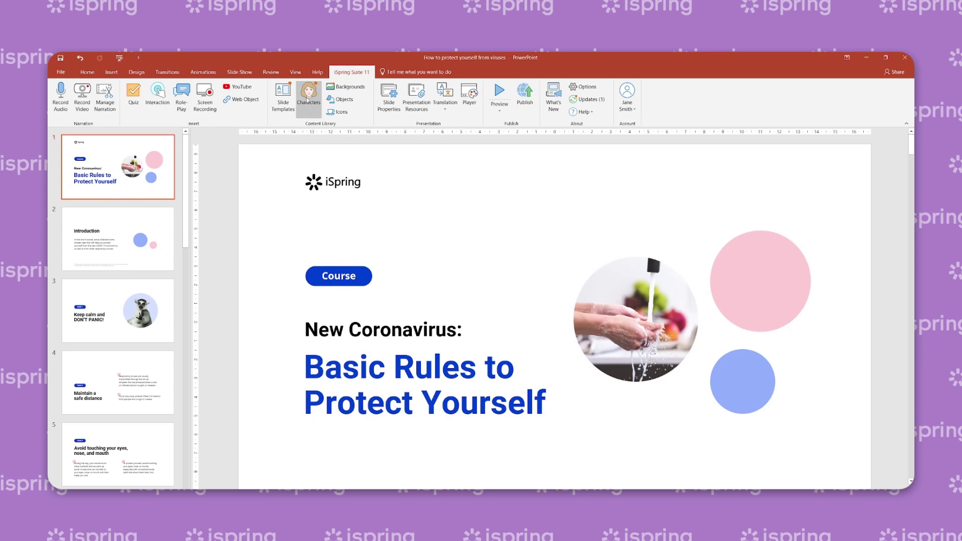
# Open the Characters library and scroll through photo and illustrated characters and office backgrounds
pyautogui.click(308, 95)
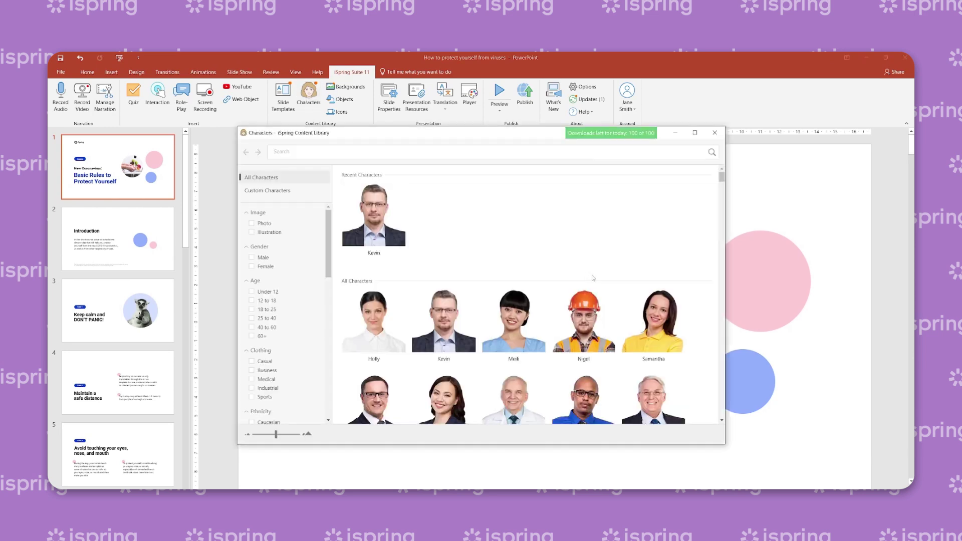
pyautogui.scroll(-10, 592, 277)
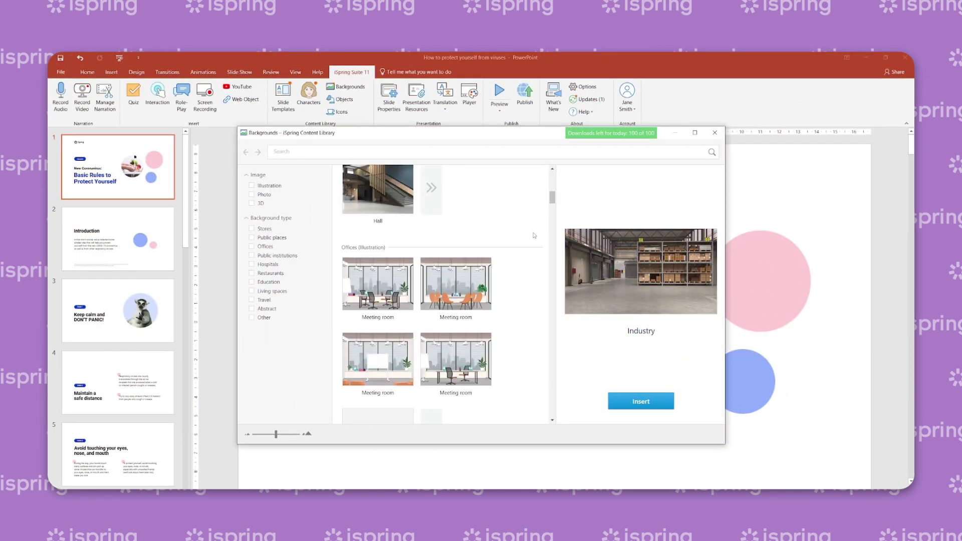
pyautogui.scroll(-10, 534, 235)
pyautogui.scroll(-6, 528, 239)
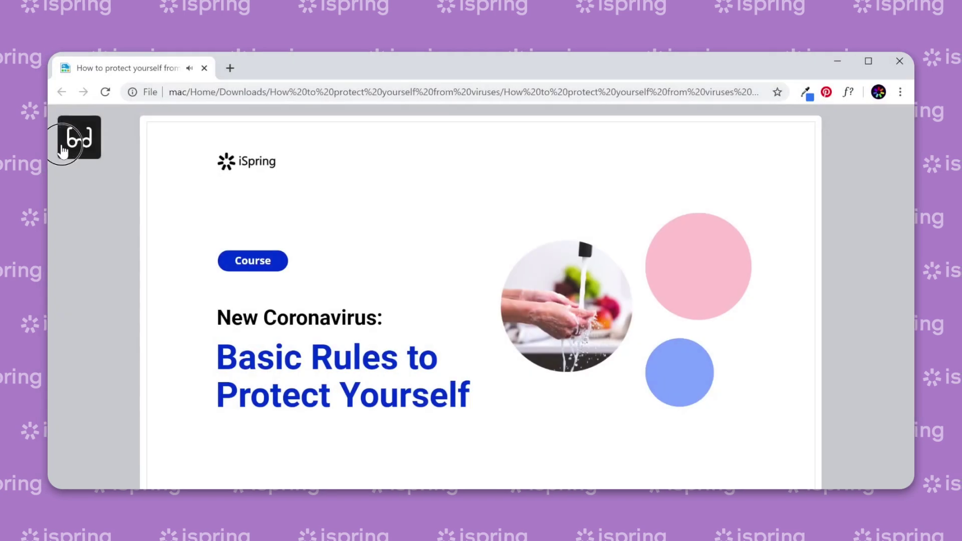
# Turn on the course's accessible text view and page forward through Slide 2, Introduction
pyautogui.click(63, 149)
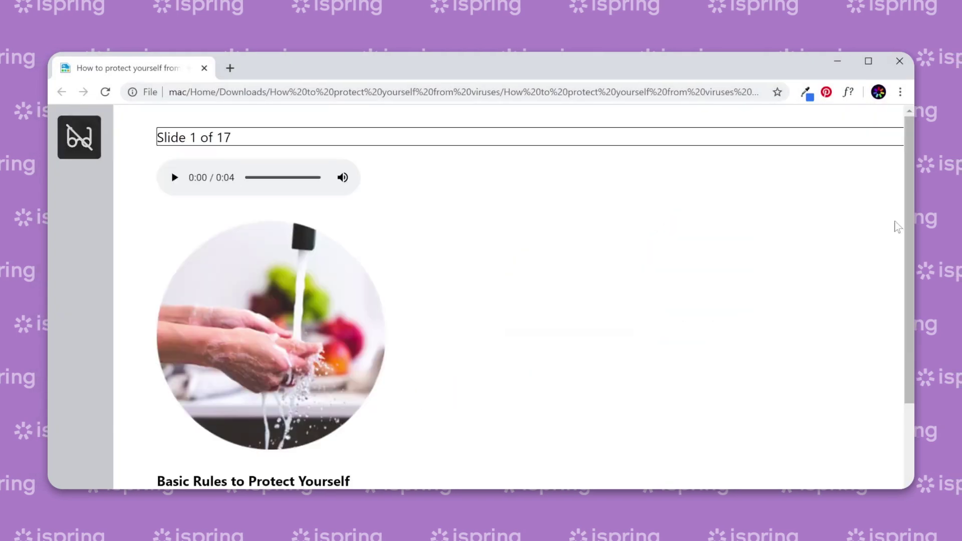
pyautogui.scroll(-3, 896, 227)
pyautogui.click(424, 472)
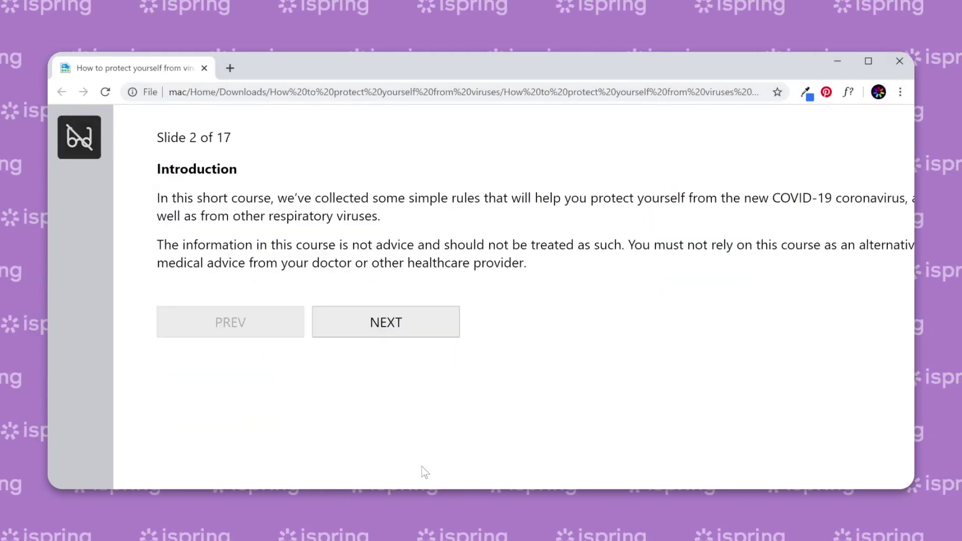
pyautogui.click(411, 329)
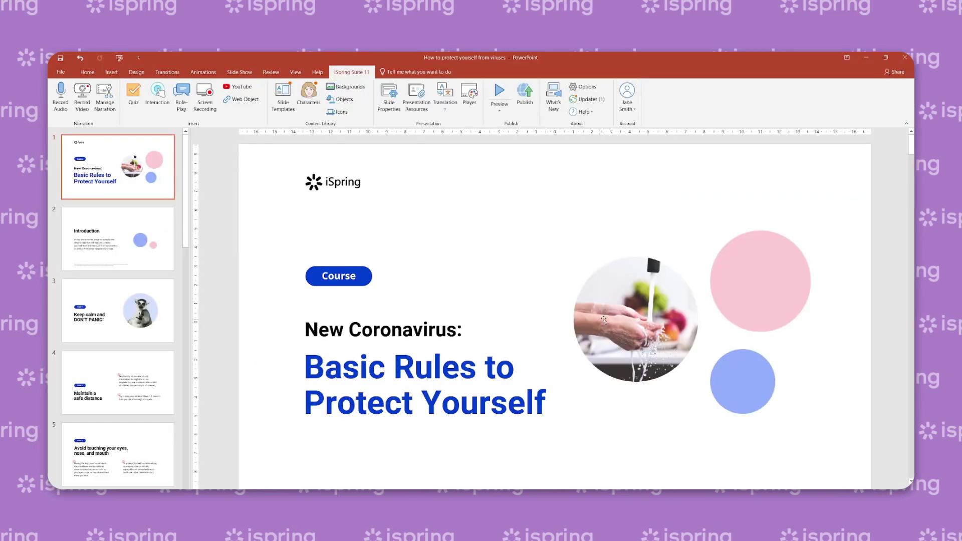
# Open the Edit Alt Text pane for the hand-washing photo on slide 1
pyautogui.rightClick(625, 315)
pyautogui.click(652, 424)
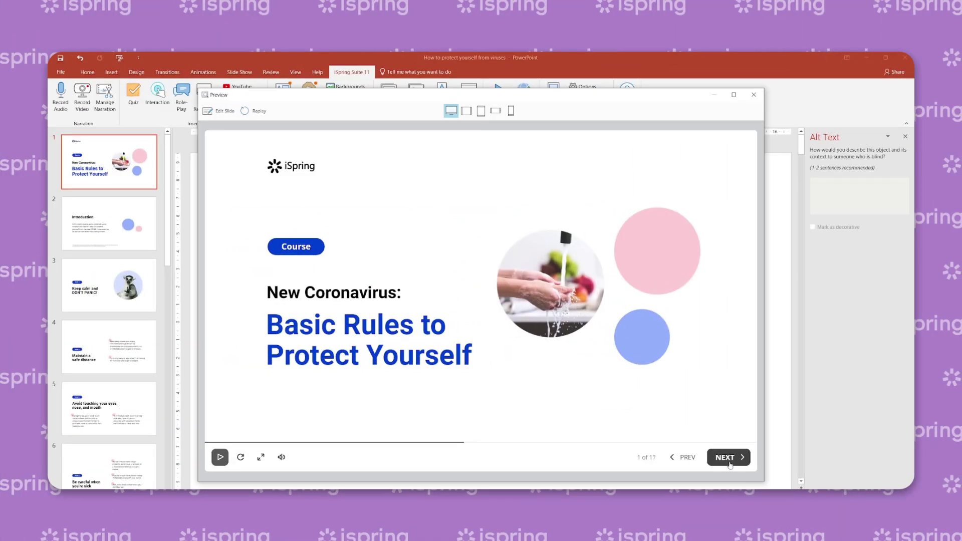
# Advance the desktop preview through Introduction, Keep calm and DON'T PANIC!, and Maintain a safe distance
pyautogui.click(728, 457)
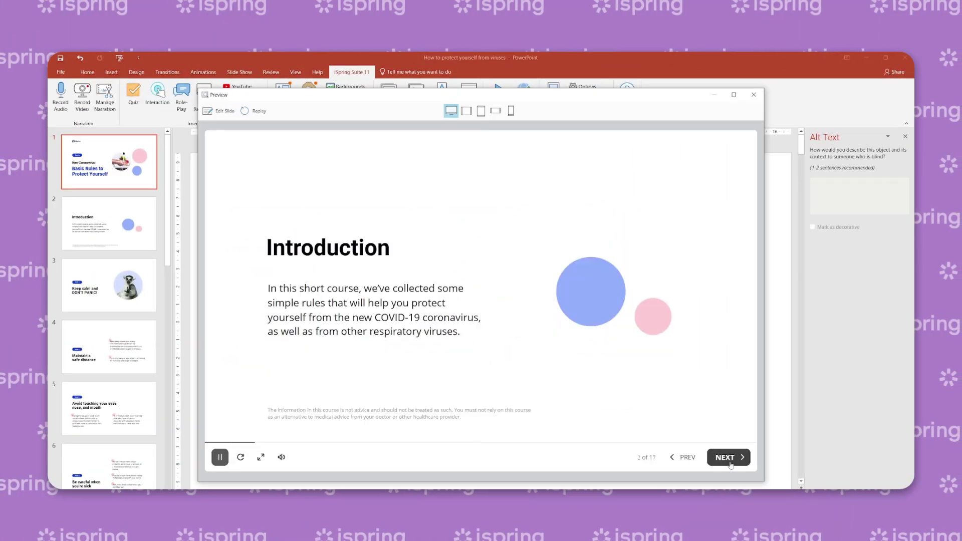
pyautogui.click(729, 458)
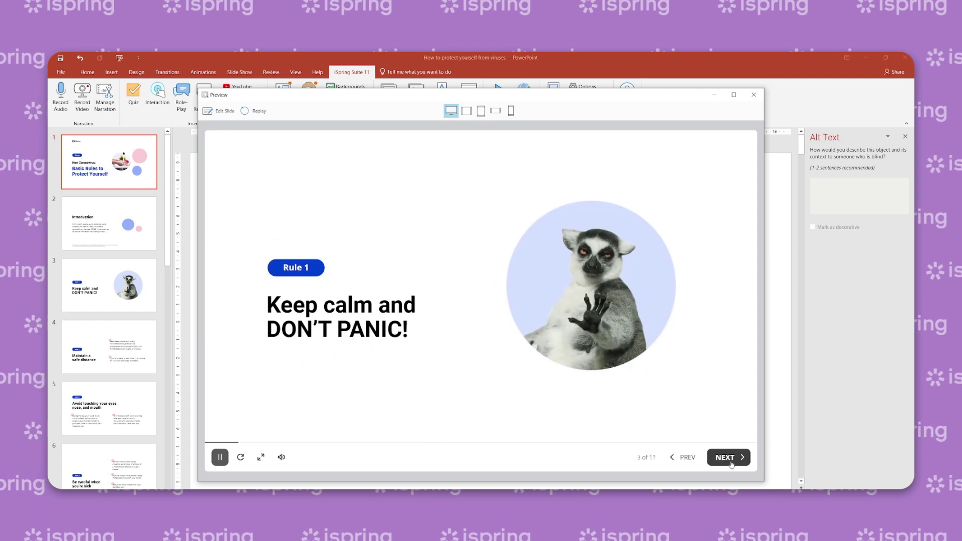
pyautogui.click(731, 462)
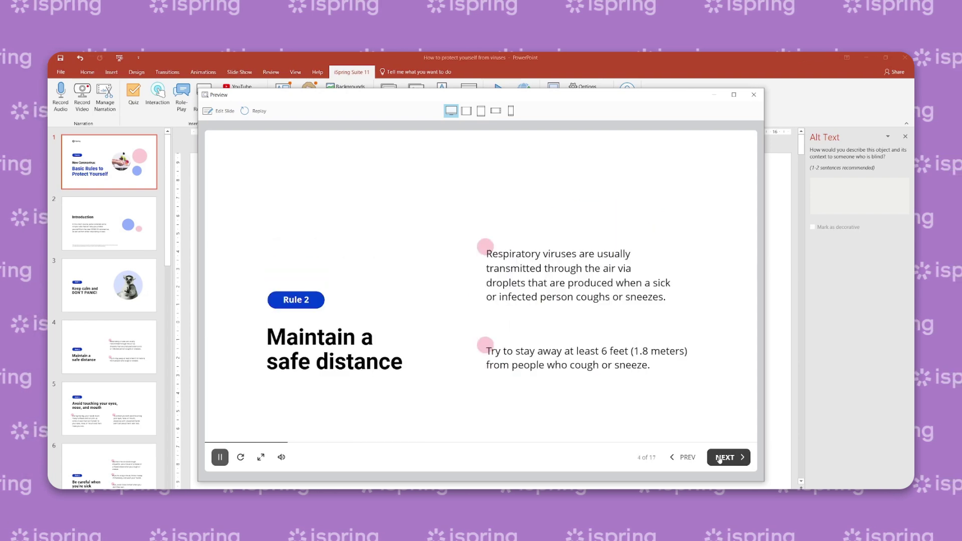
# Preview the course on landscape and portrait tablet and phone layouts, stepping to Rules 4 and 5
pyautogui.click(466, 111)
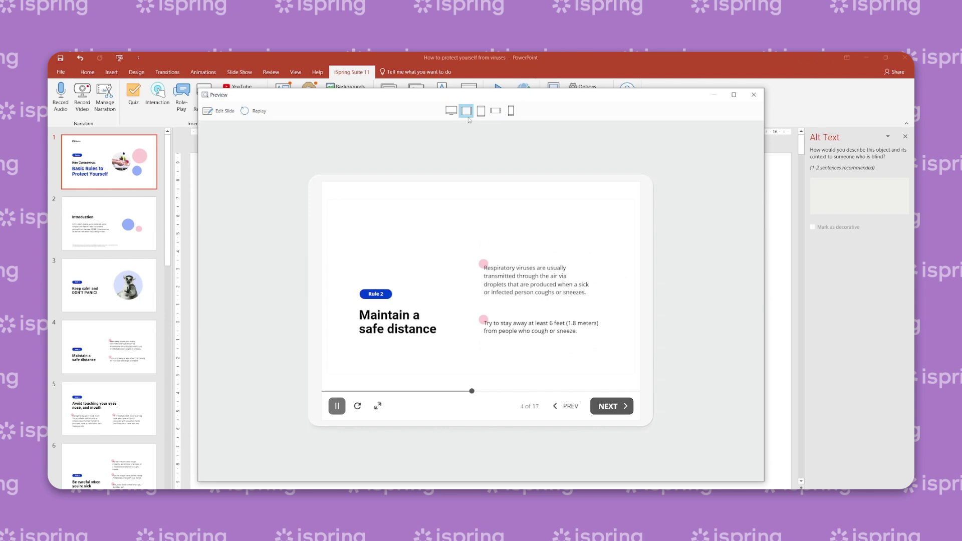
pyautogui.click(481, 117)
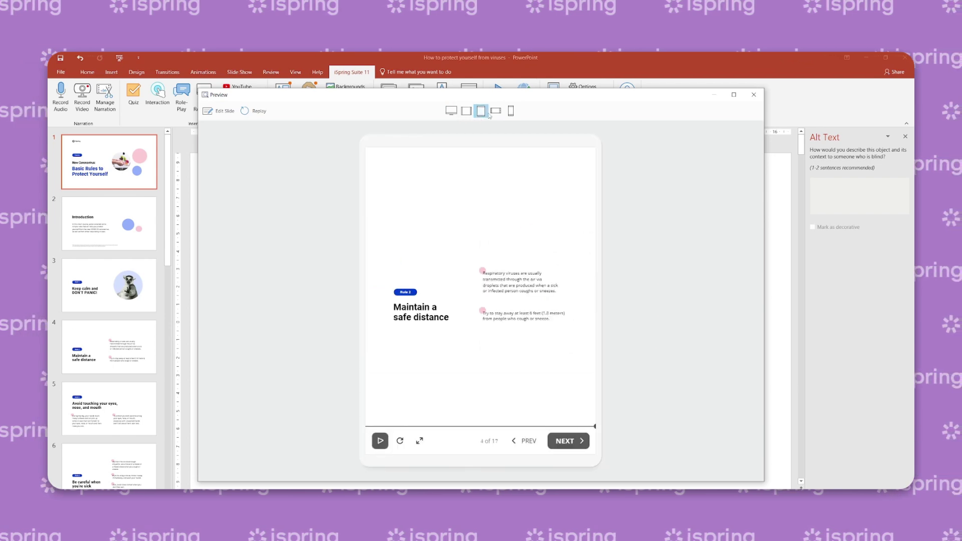
pyautogui.click(495, 110)
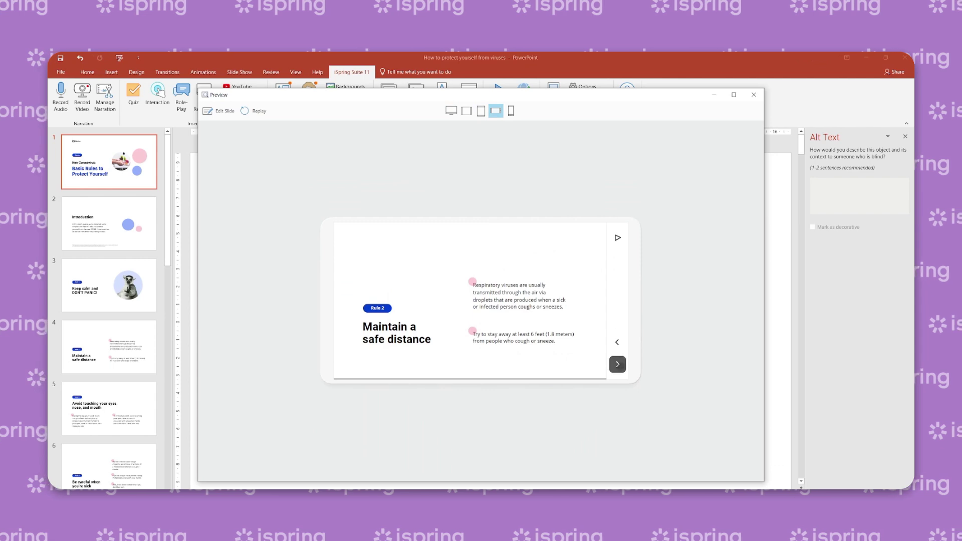
pyautogui.press('Right')
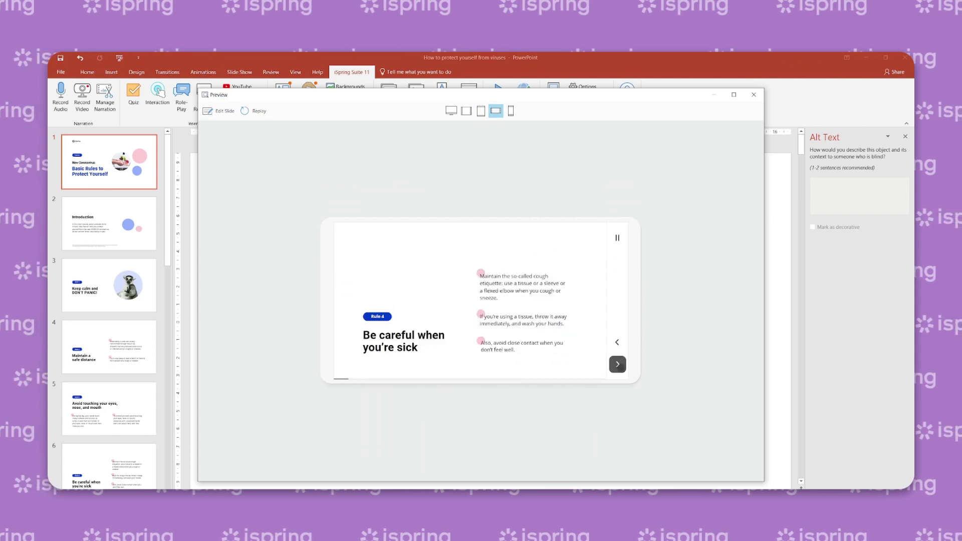
pyautogui.press('Right')
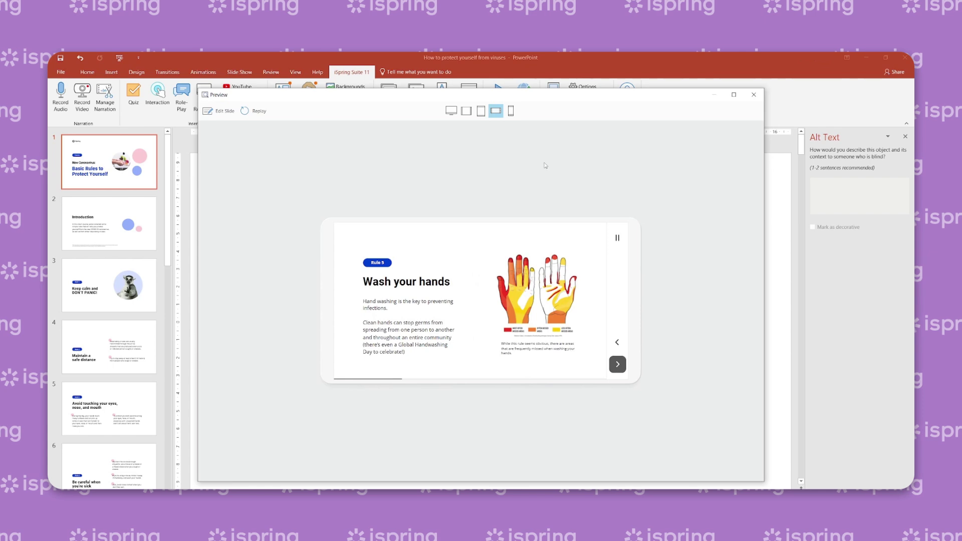
pyautogui.click(511, 111)
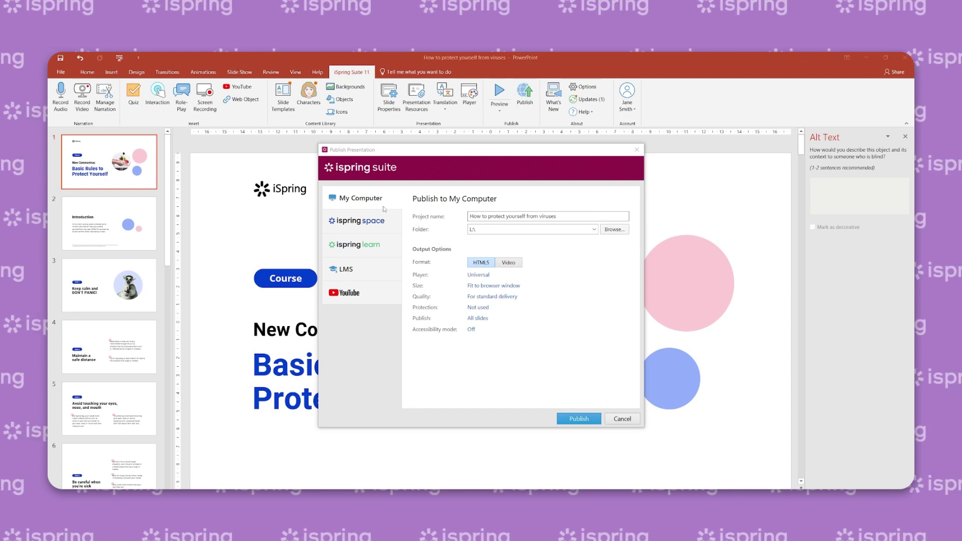
pyautogui.click(385, 248)
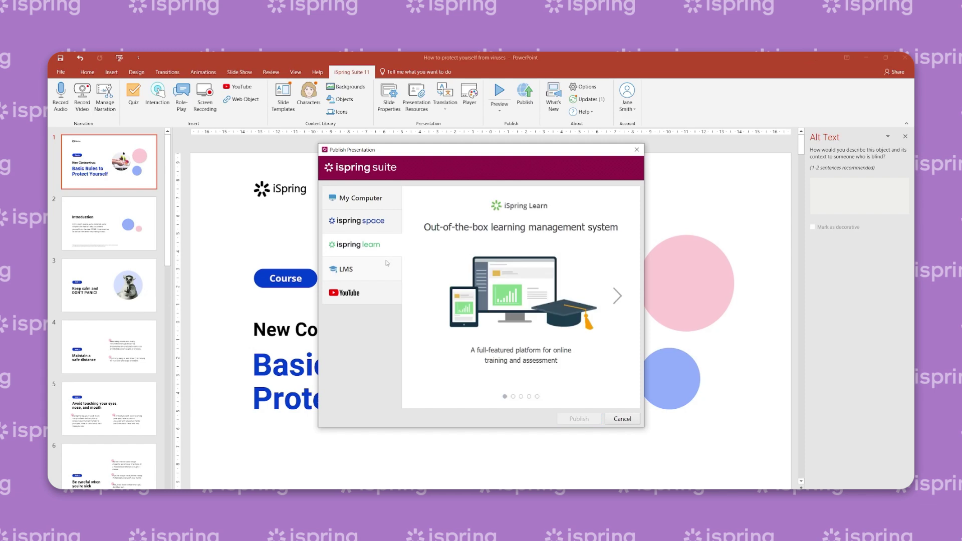
pyautogui.click(382, 272)
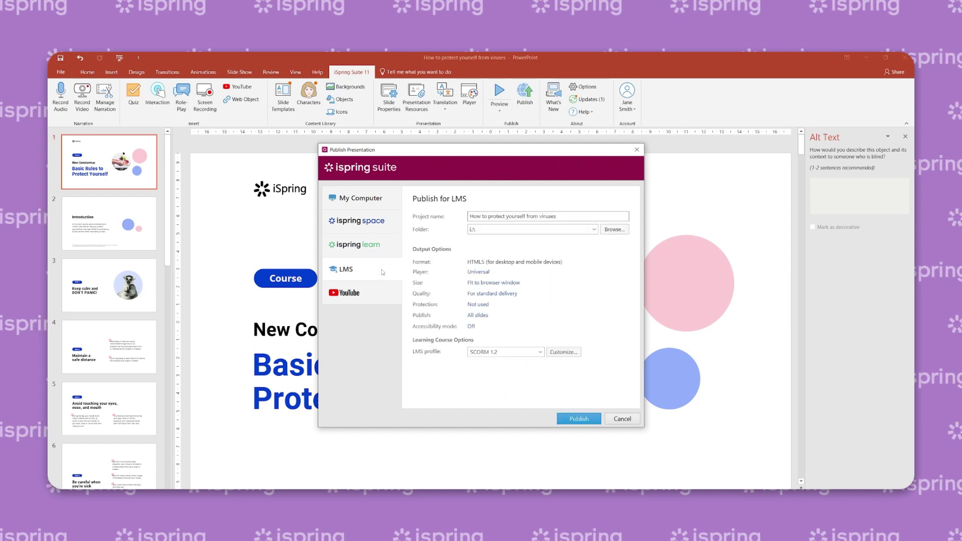
pyautogui.click(385, 222)
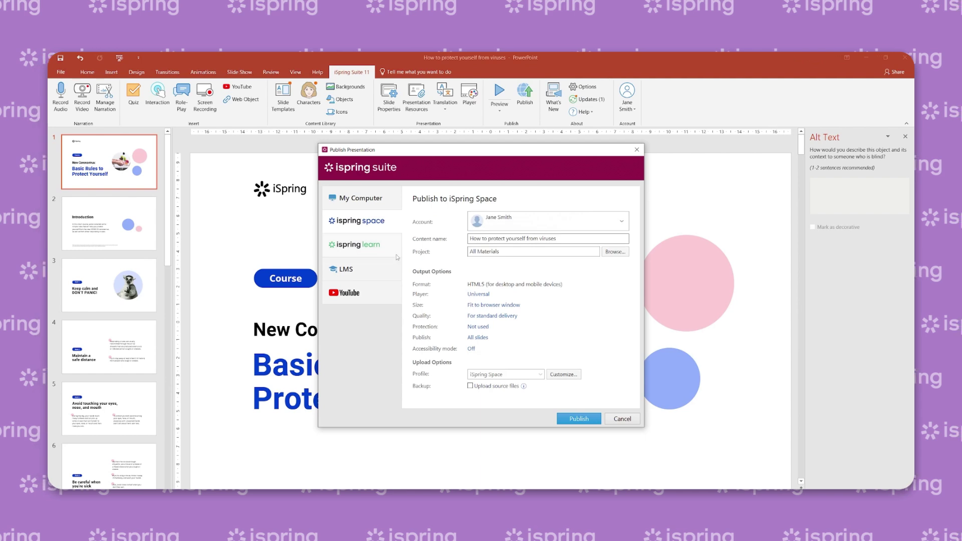
pyautogui.click(384, 296)
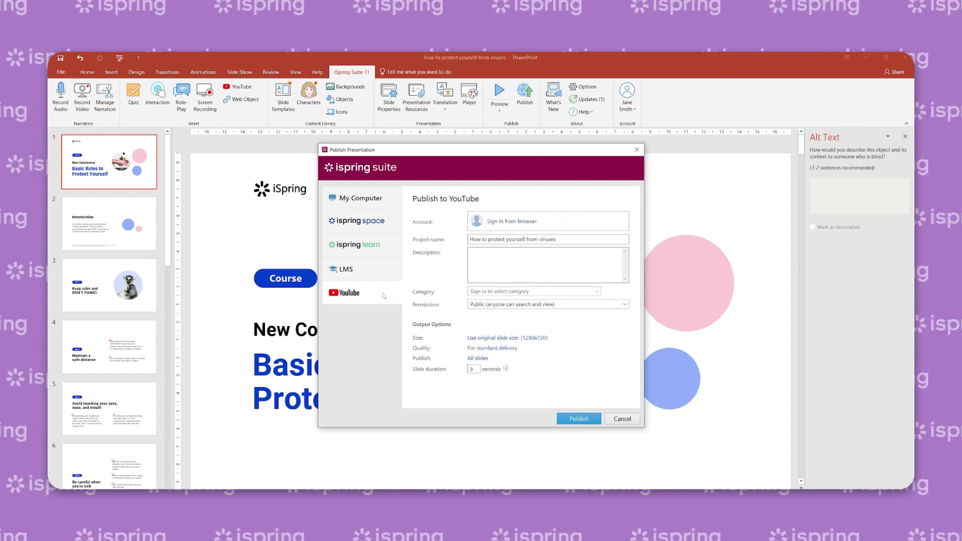
pyautogui.click(398, 201)
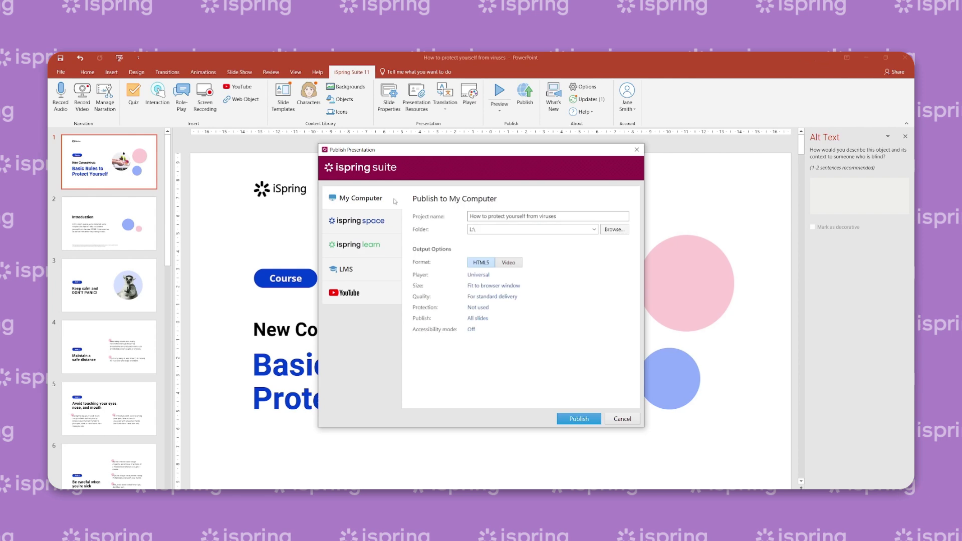